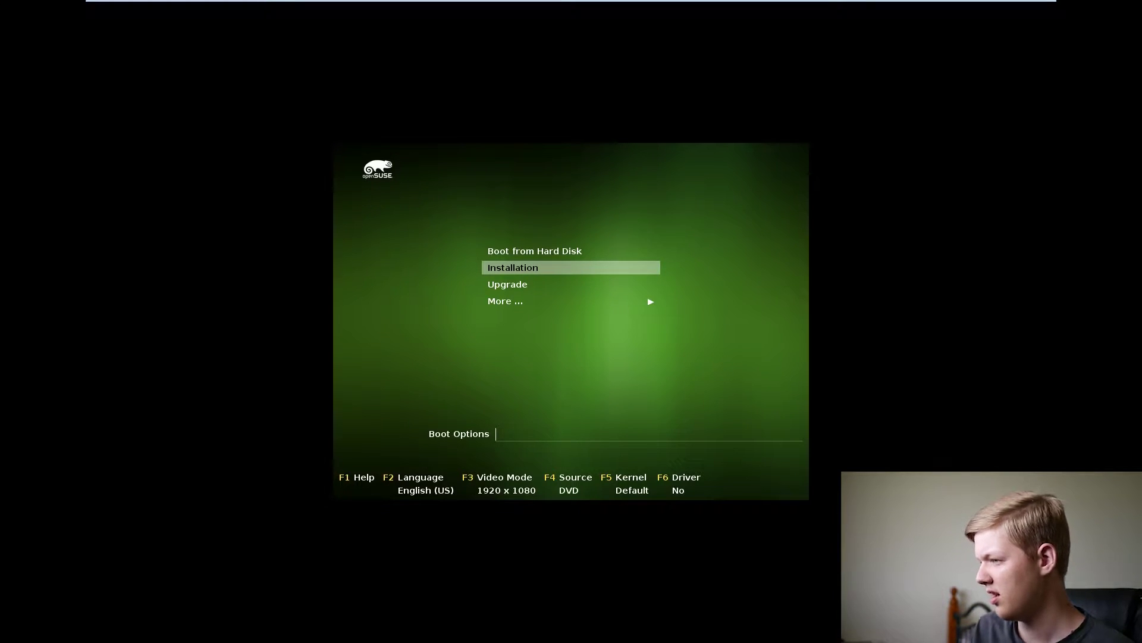
# - Launch the Installation entry from the openSUSE DVD boot menu
pyautogui.press('Return')
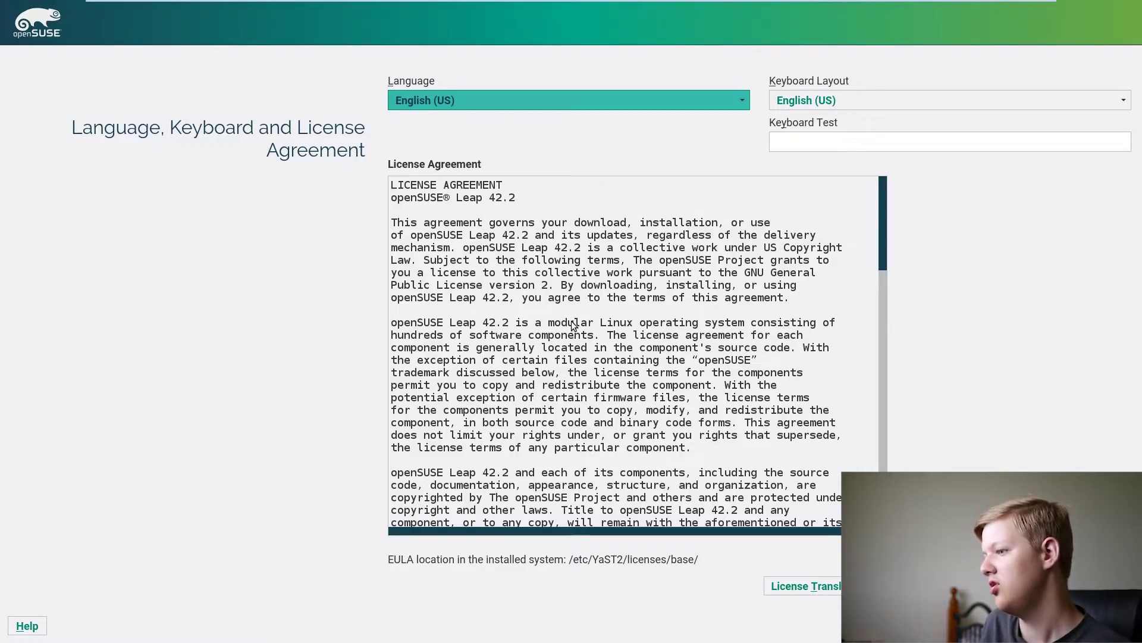
# - Scroll through the license agreement and type 'fhfhghgf' into the keyboard test field
pyautogui.scroll(-20, 572, 324)
pyautogui.scroll(20, 573, 424)
pyautogui.scroll(-20, 572, 424)
pyautogui.scroll(5, 572, 424)
pyautogui.scroll(-5, 572, 423)
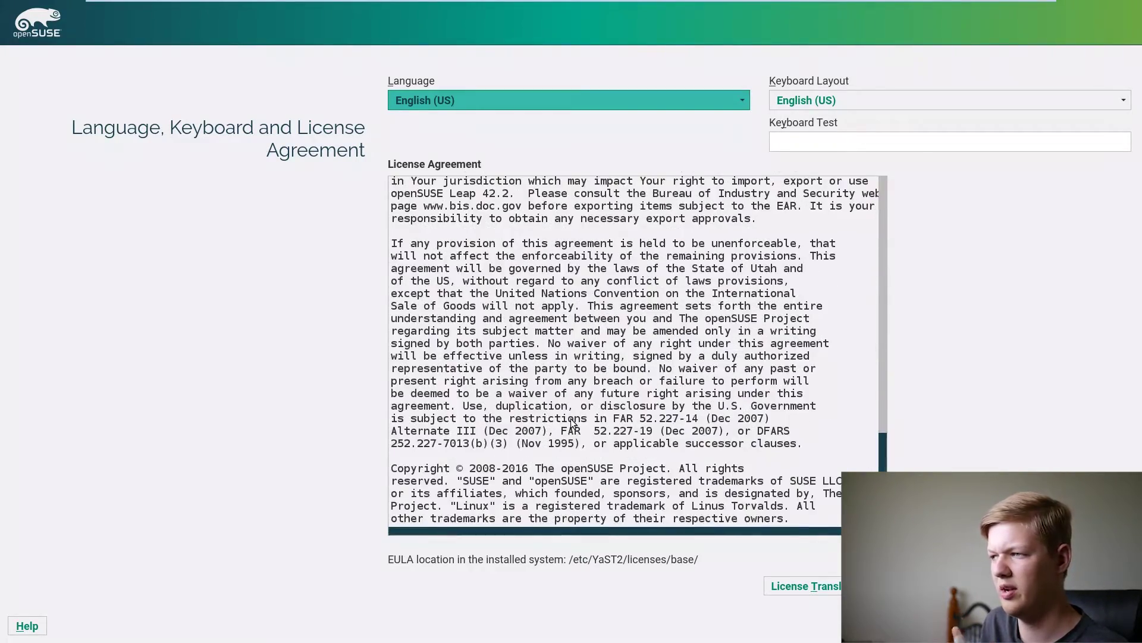
pyautogui.scroll(15, 571, 435)
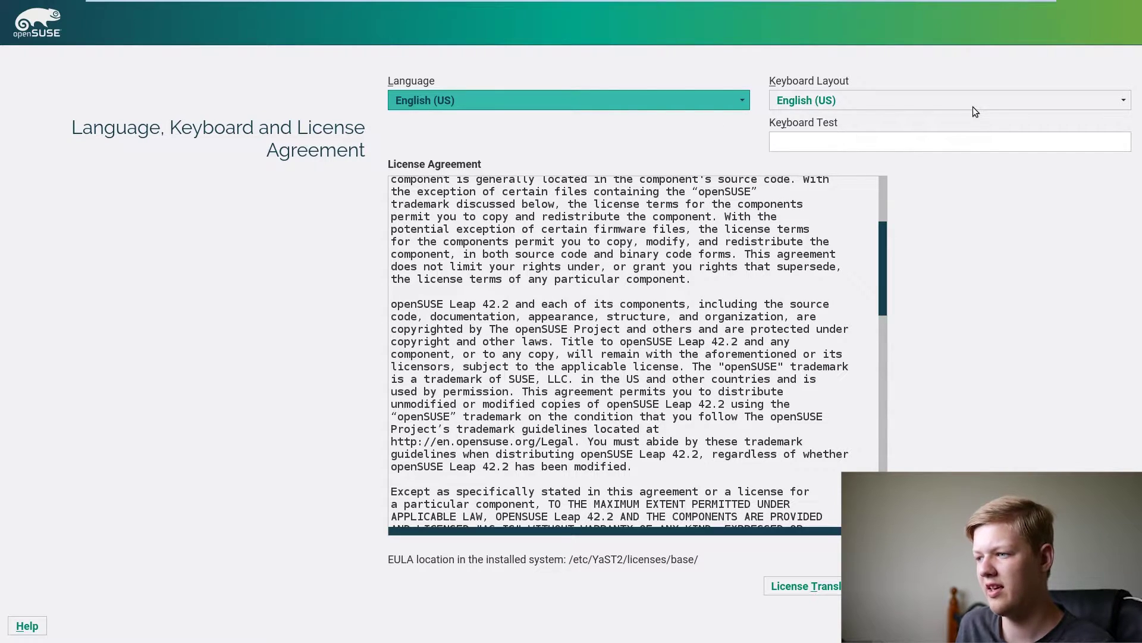
pyautogui.click(941, 143)
pyautogui.write('fhfhghgf')
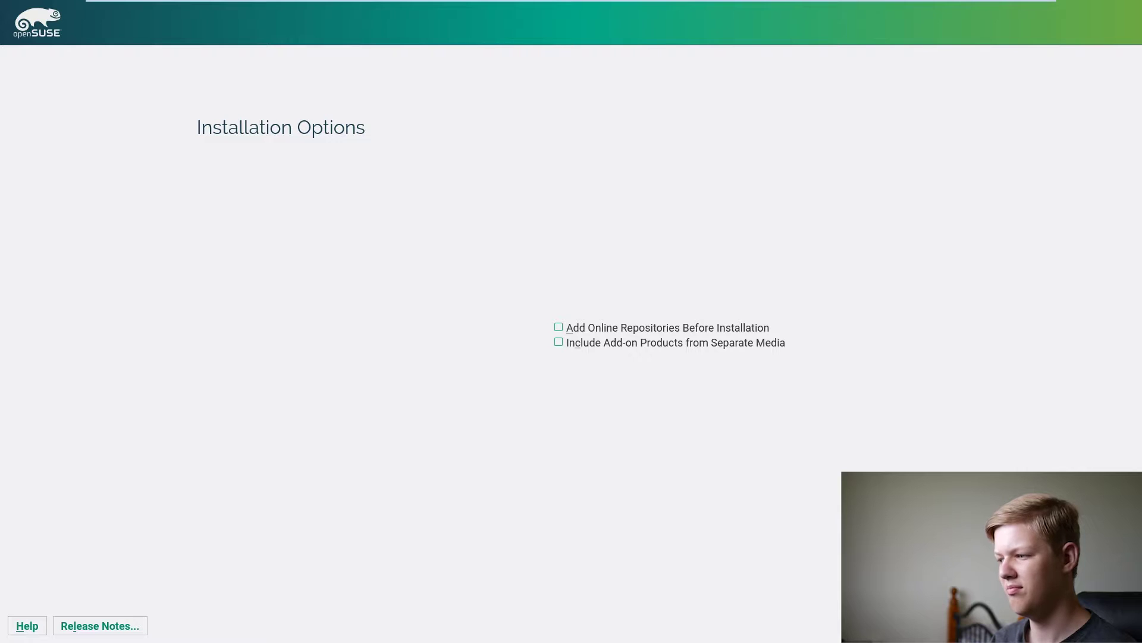
# - Proceed with both online repositories and add-on products left unchecked
pyautogui.hotkey('alt', 'n')
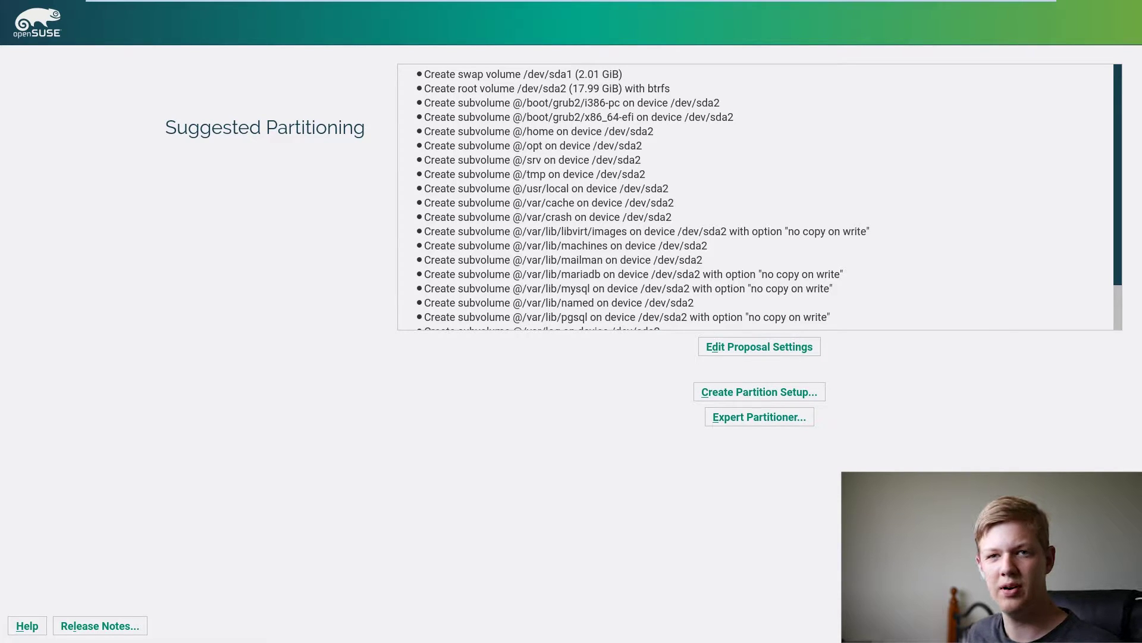
# - Check the proposal settings without changes, then accept the swap on sda1 and Btrfs root on sda2
pyautogui.scroll(-1, 772, 274)
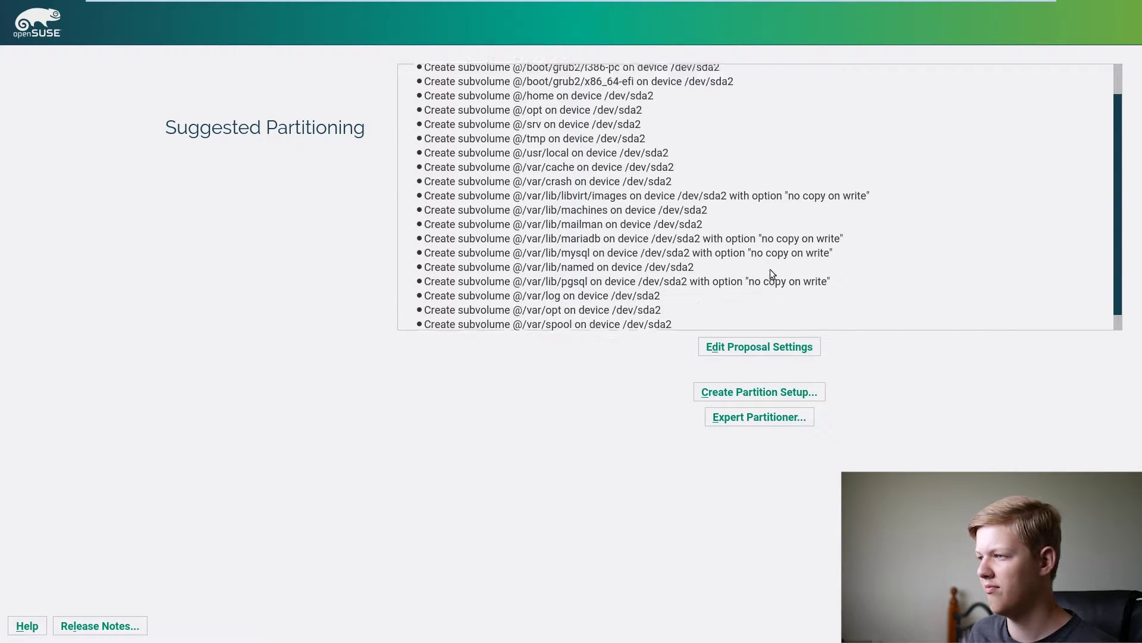
pyautogui.scroll(1, 770, 270)
pyautogui.click(767, 345)
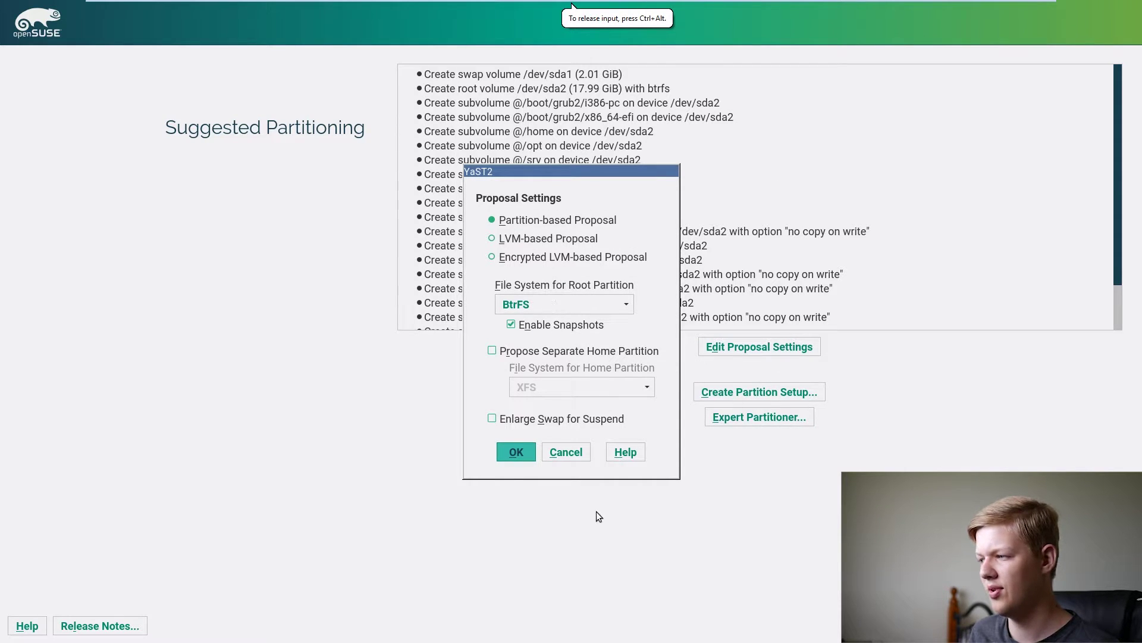
pyautogui.click(563, 455)
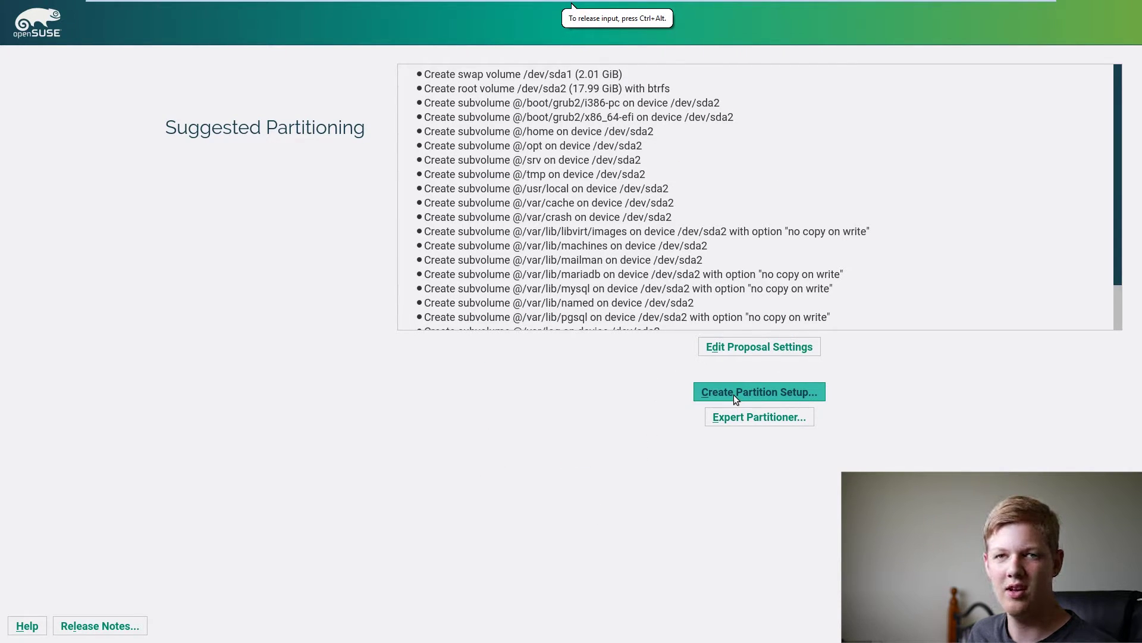
pyautogui.scroll(-2, 576, 117)
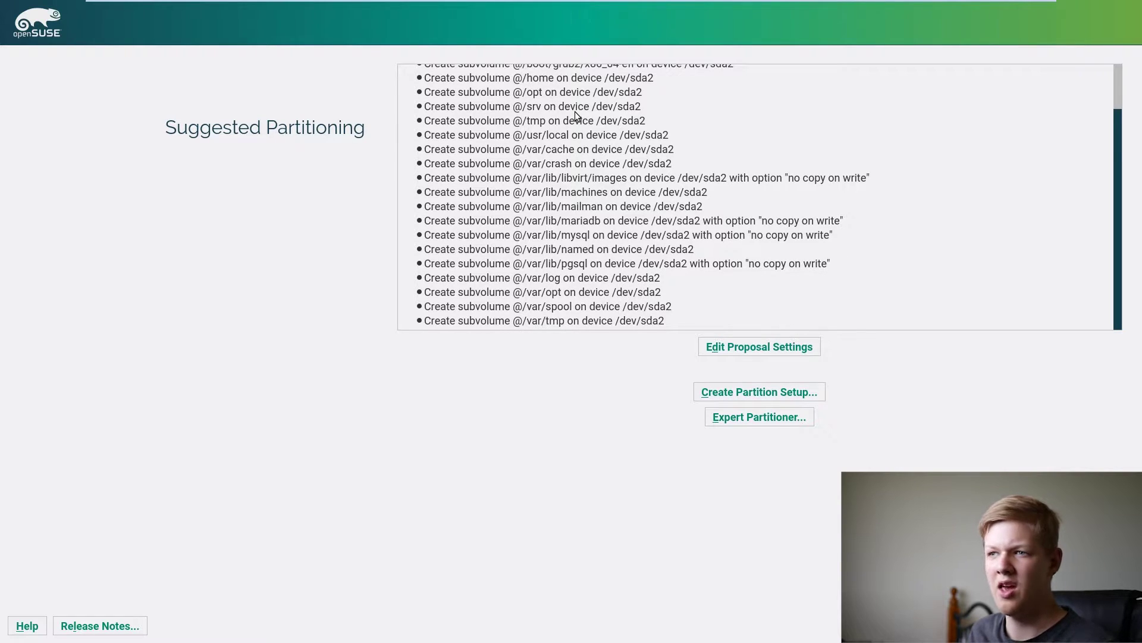
pyautogui.scroll(2, 576, 117)
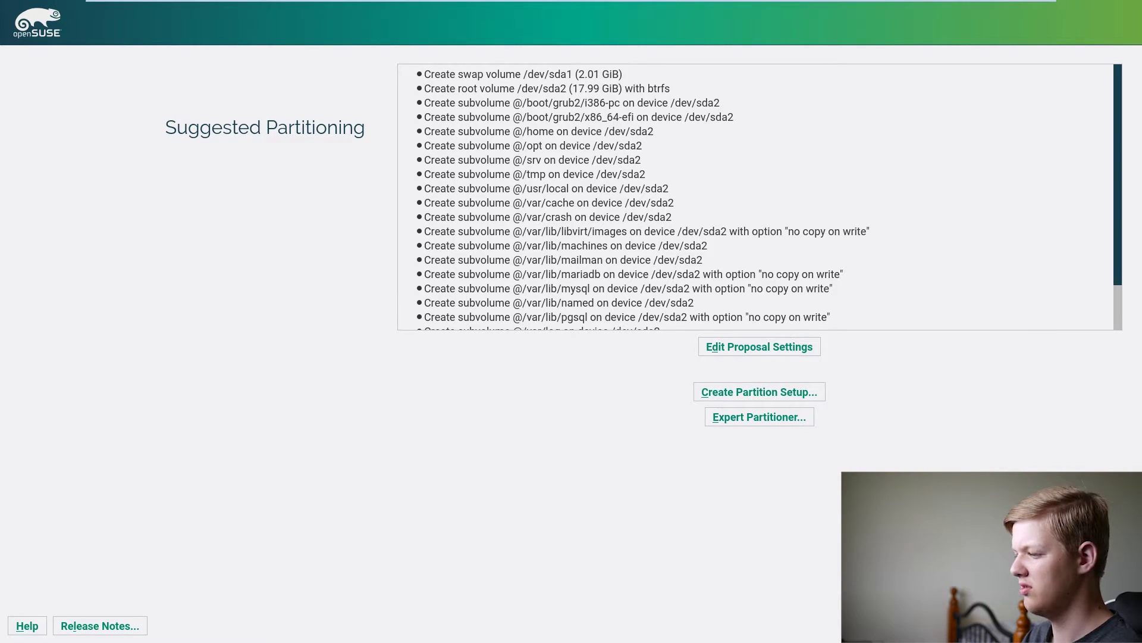
pyautogui.hotkey('alt', 'n')
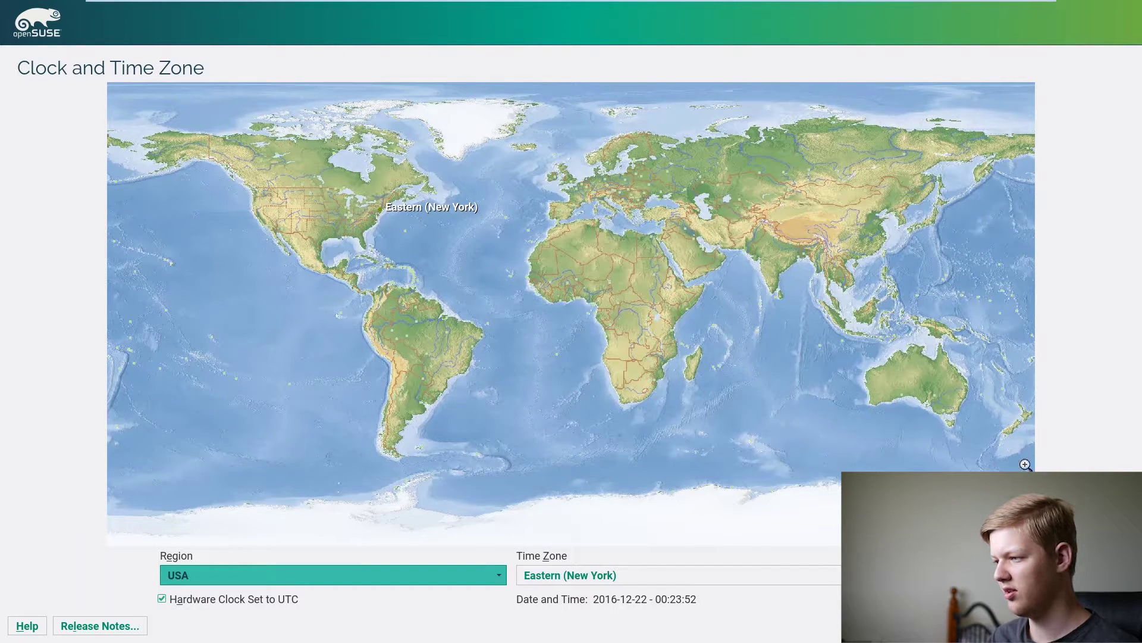
# - Pick Australia / Sydney on the world map as the time zone and continue
pyautogui.click(962, 397)
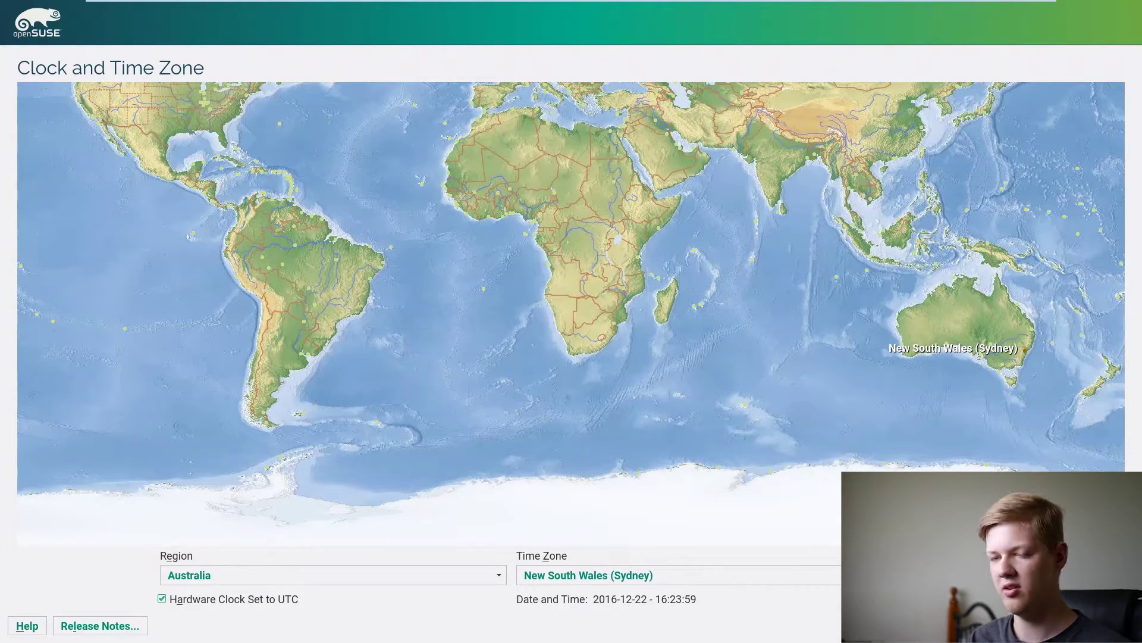
pyautogui.hotkey('alt', 'n')
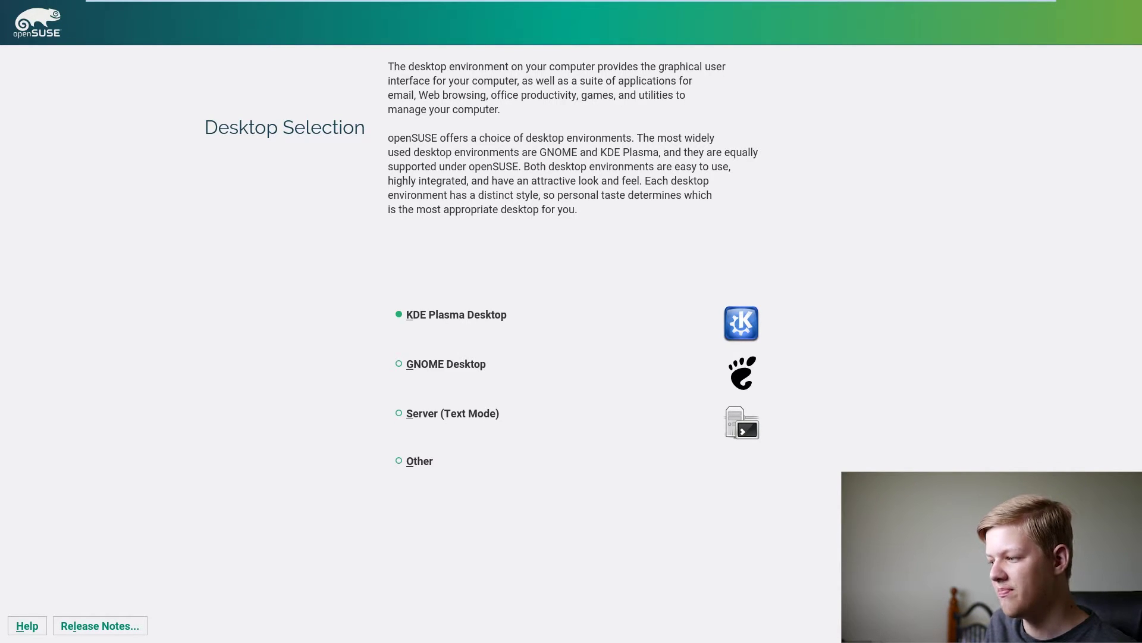
# - Keep KDE Plasma Desktop as the desktop and proceed to the Local User page
pyautogui.click(1107, 625)
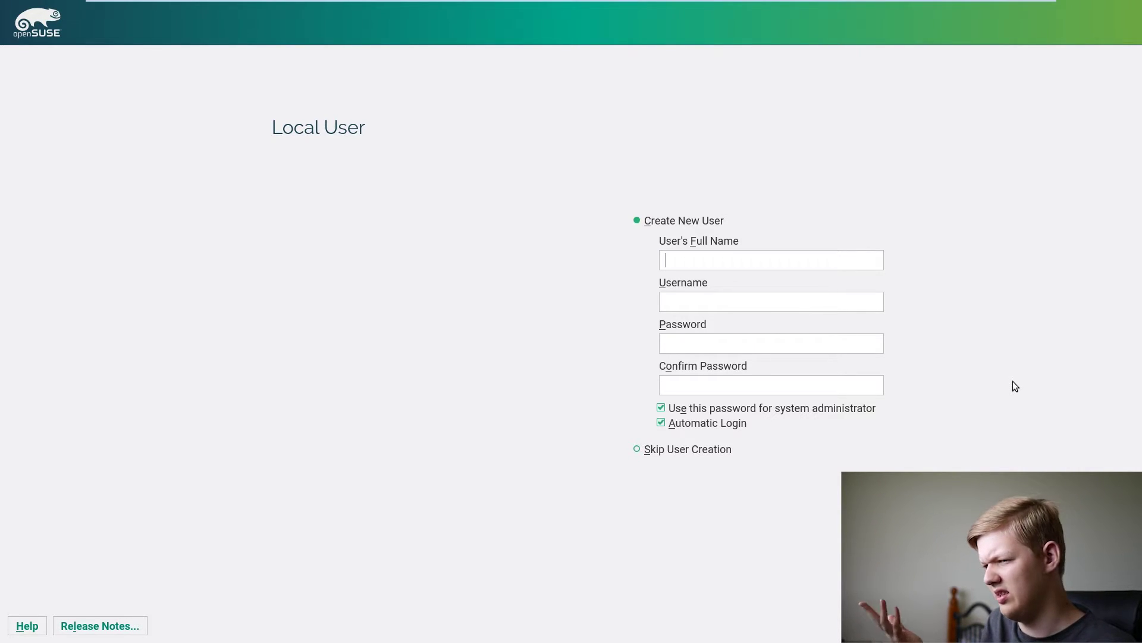
# - Enter the user's full name, a username, and the password twice, then submit the new user
pyautogui.write('James Penhey')
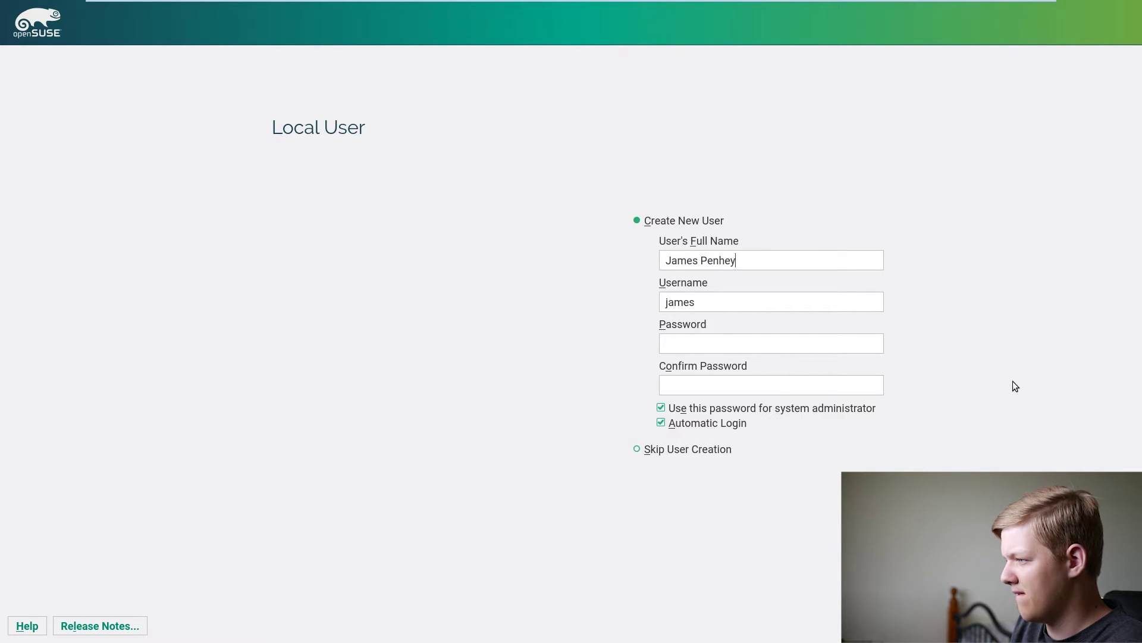
pyautogui.press('Tab')
pyautogui.write('jpenhey')
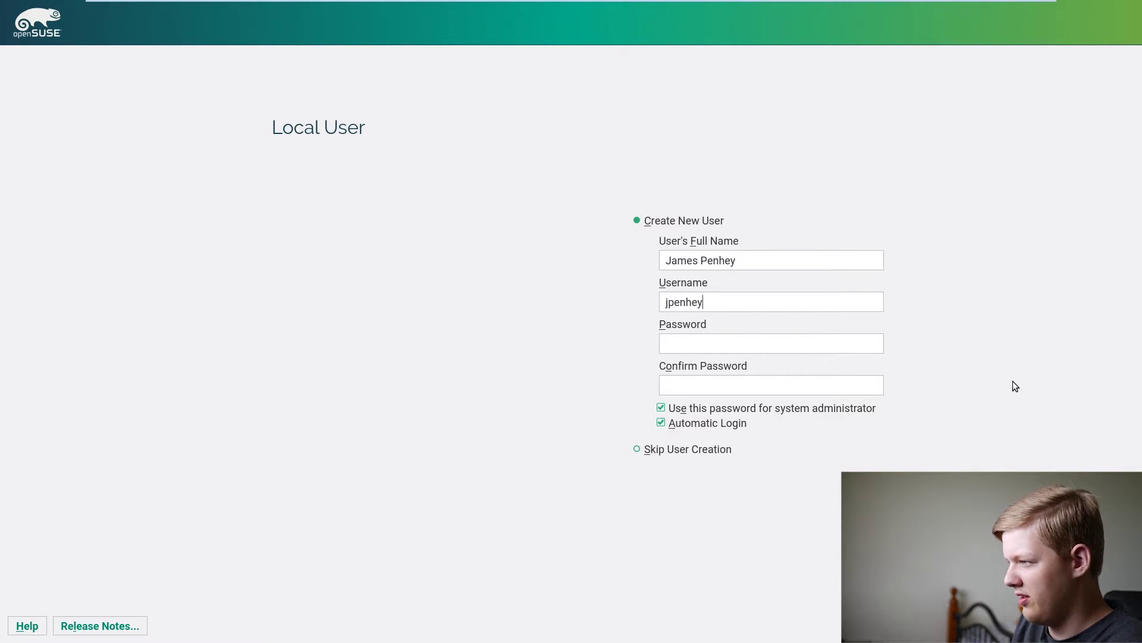
pyautogui.press('Tab')
pyautogui.write('**********')
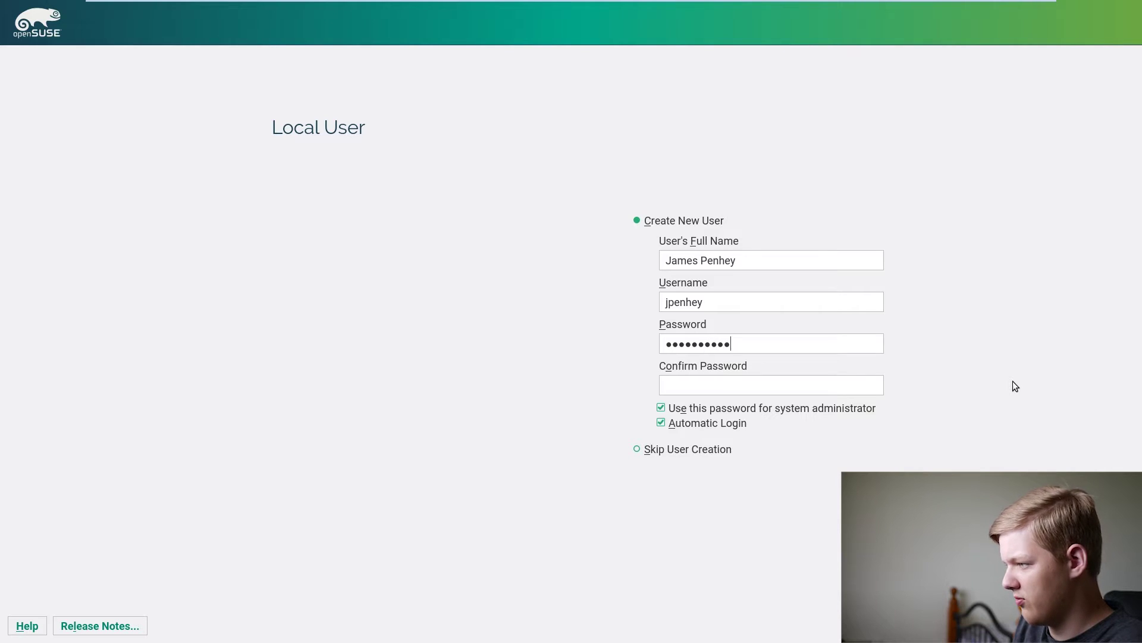
pyautogui.write('**')
pyautogui.press('Tab')
pyautogui.write('********')
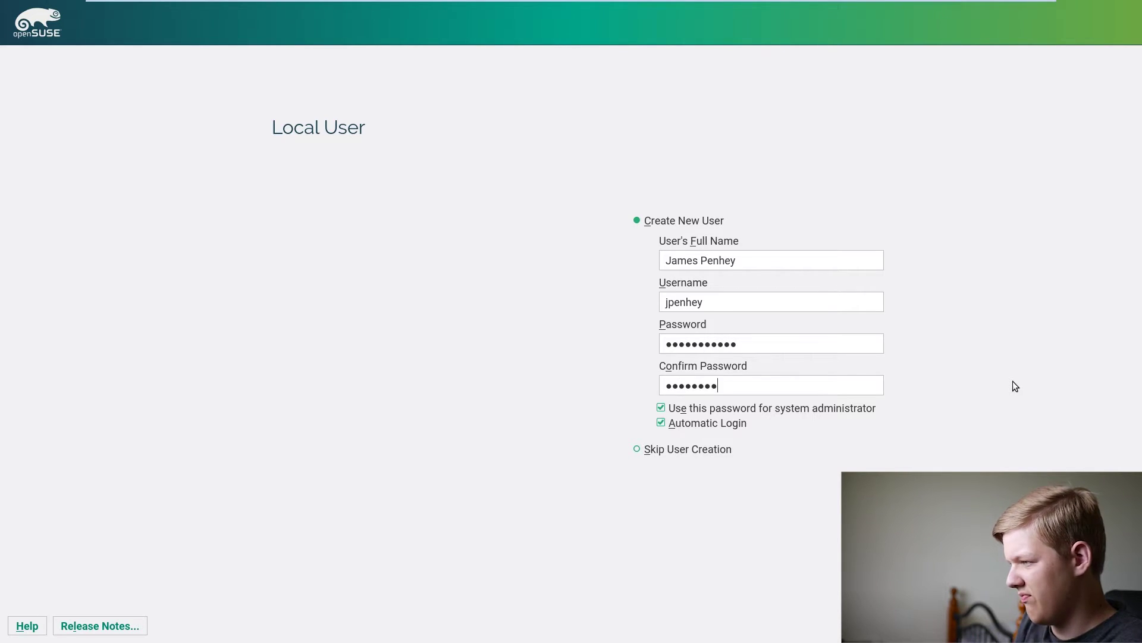
pyautogui.write('****')
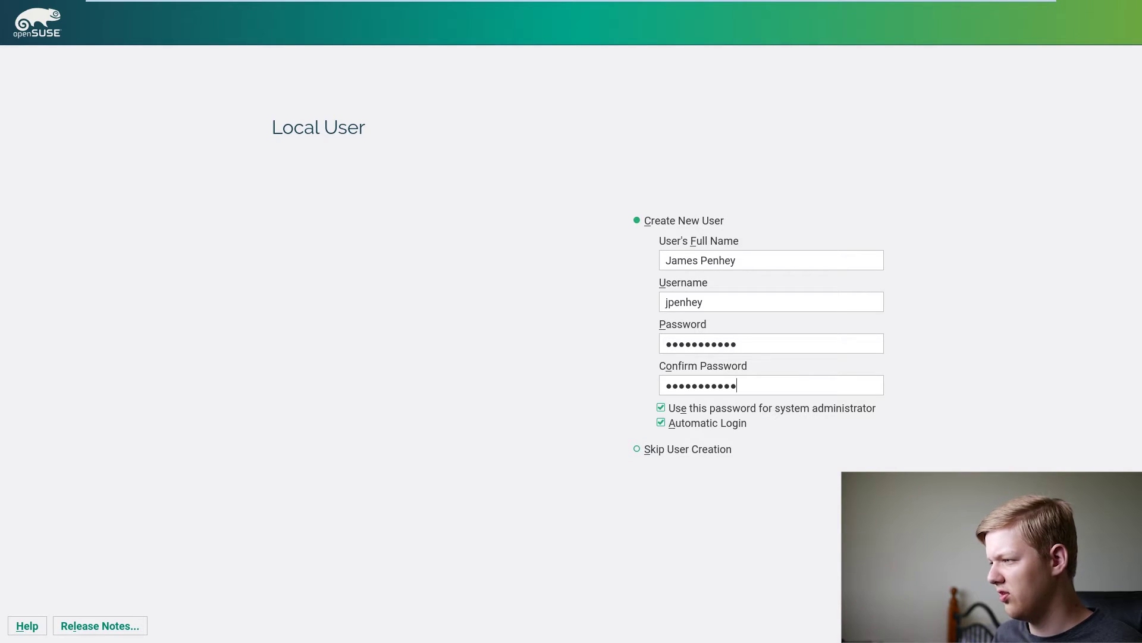
pyautogui.press('Return')
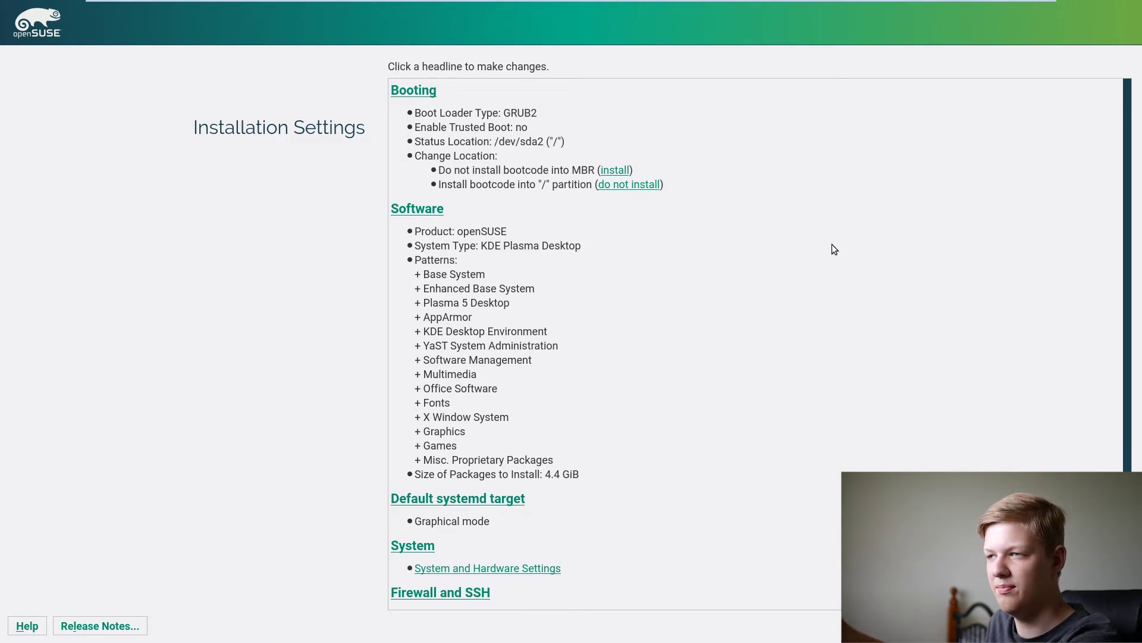
# - Review the Installation Settings summary and confirm starting the installation
pyautogui.scroll(-1, 605, 238)
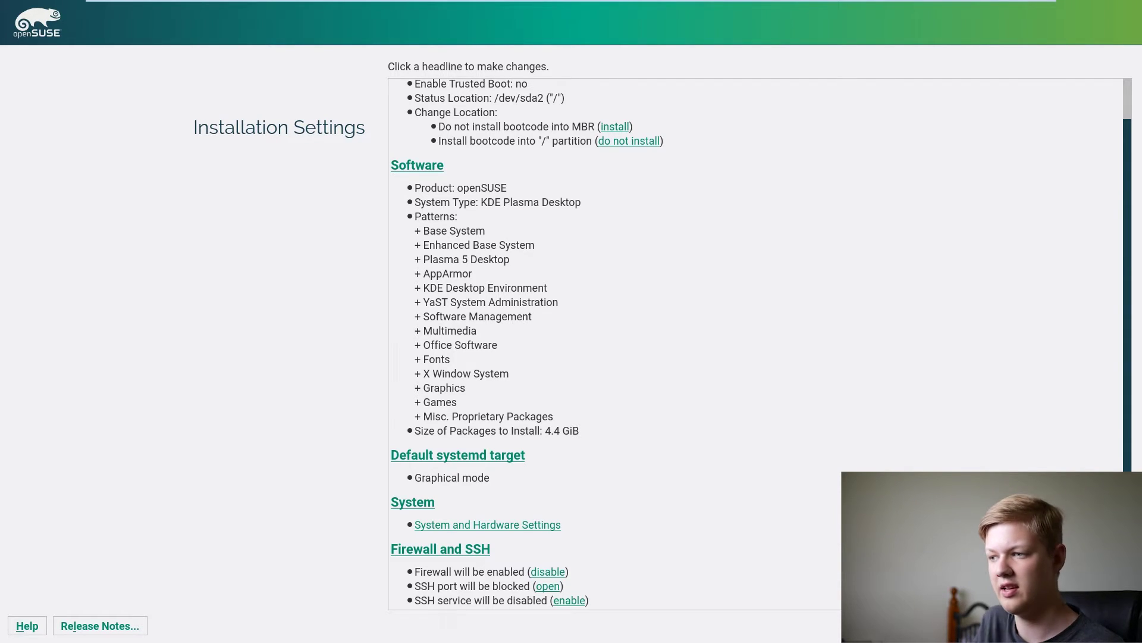
pyautogui.hotkey('alt', 'i')
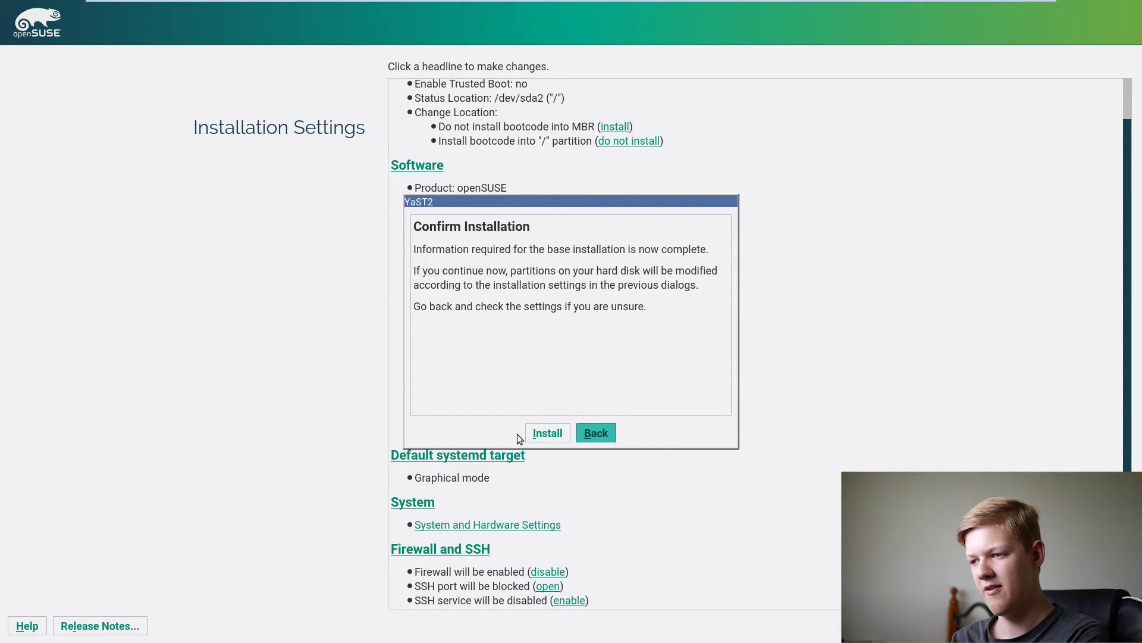
pyautogui.click(551, 432)
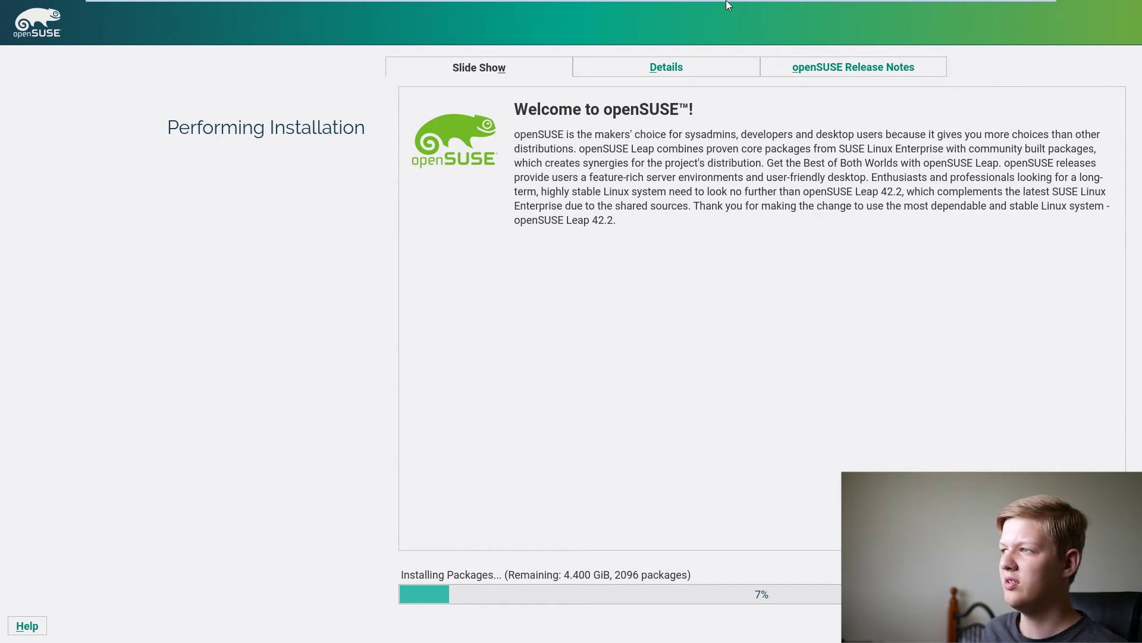
pyautogui.click(665, 55)
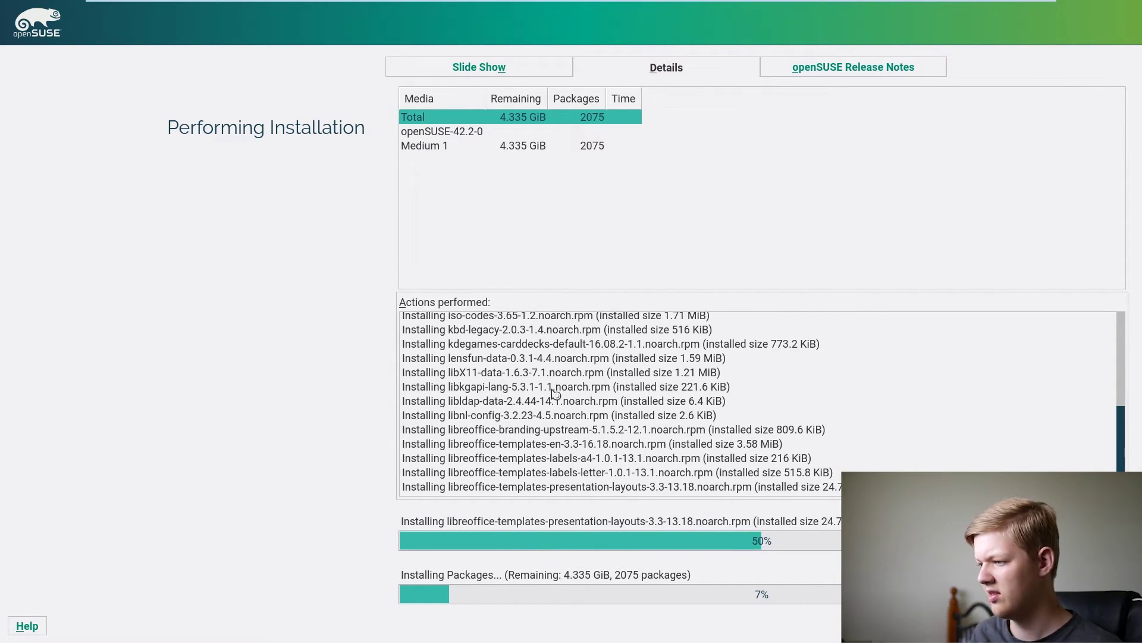
pyautogui.click(846, 69)
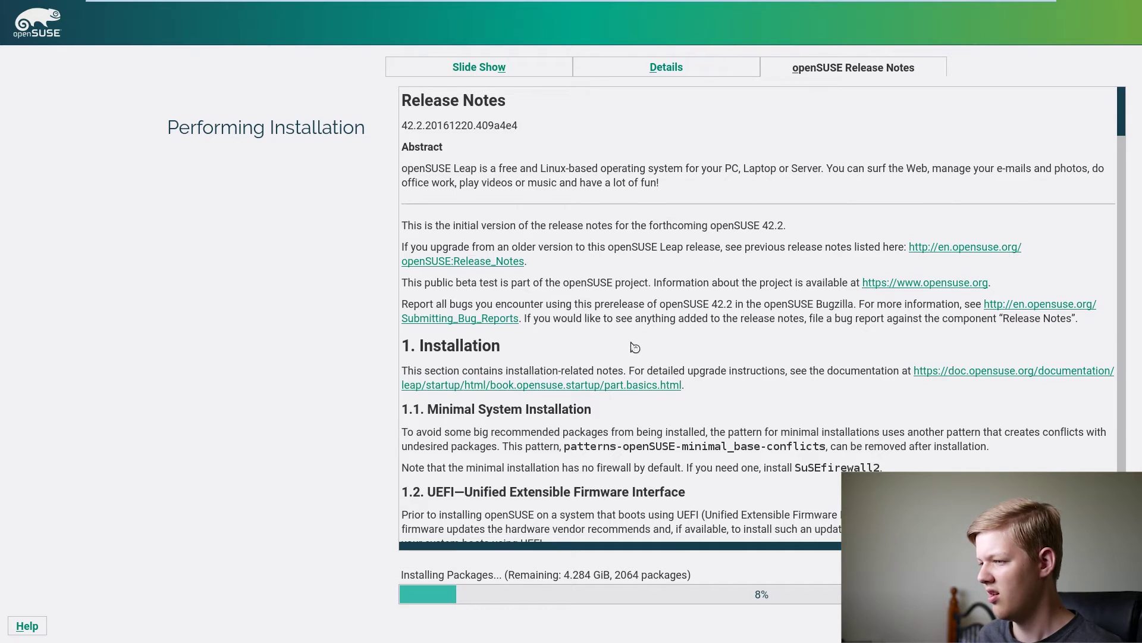
pyautogui.scroll(-1, 639, 345)
pyautogui.scroll(1, 773, 379)
pyautogui.click(674, 72)
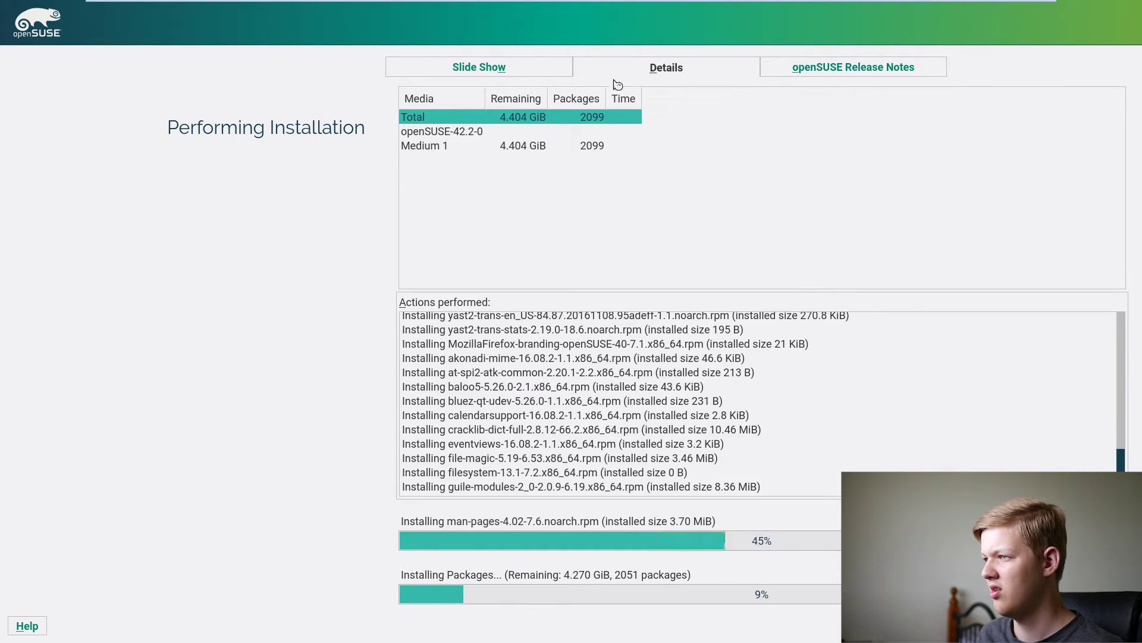
pyautogui.click(524, 72)
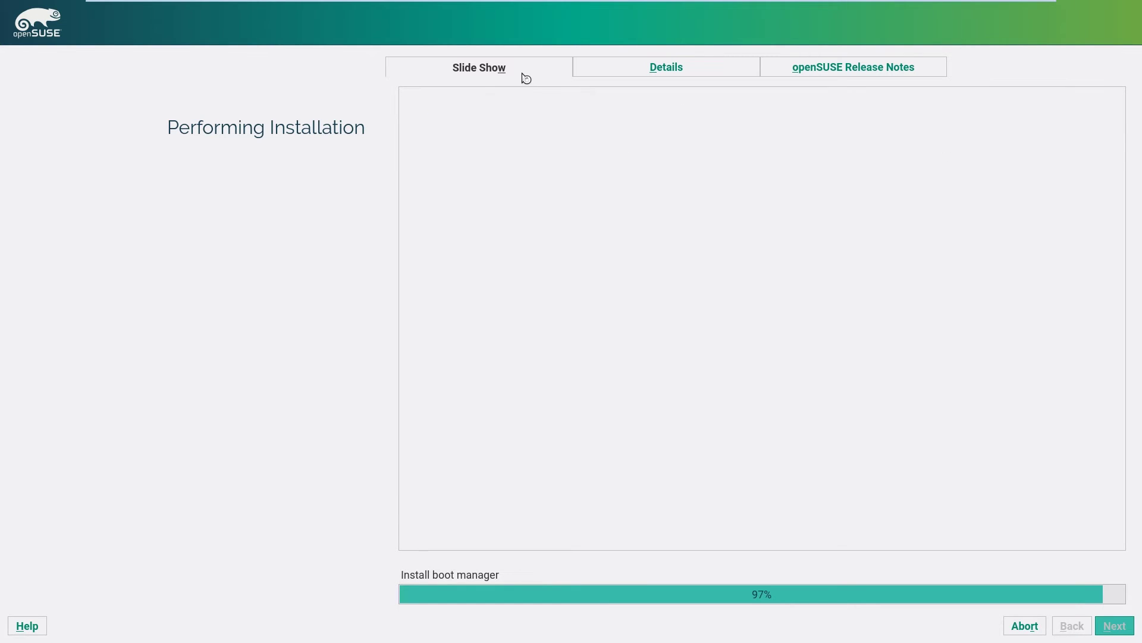
# - Acknowledge the reboot notice once installation reaches 100%
pyautogui.click(594, 398)
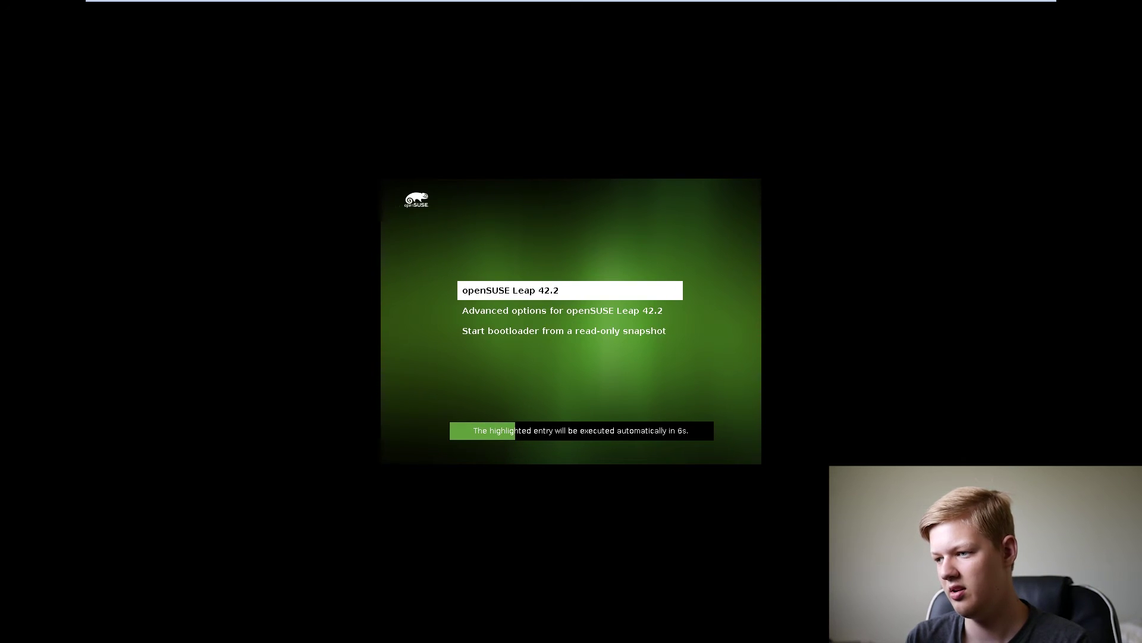
# - Boot the openSUSE Leap 42.2 GRUB entry without waiting for the countdown
pyautogui.press('Return')
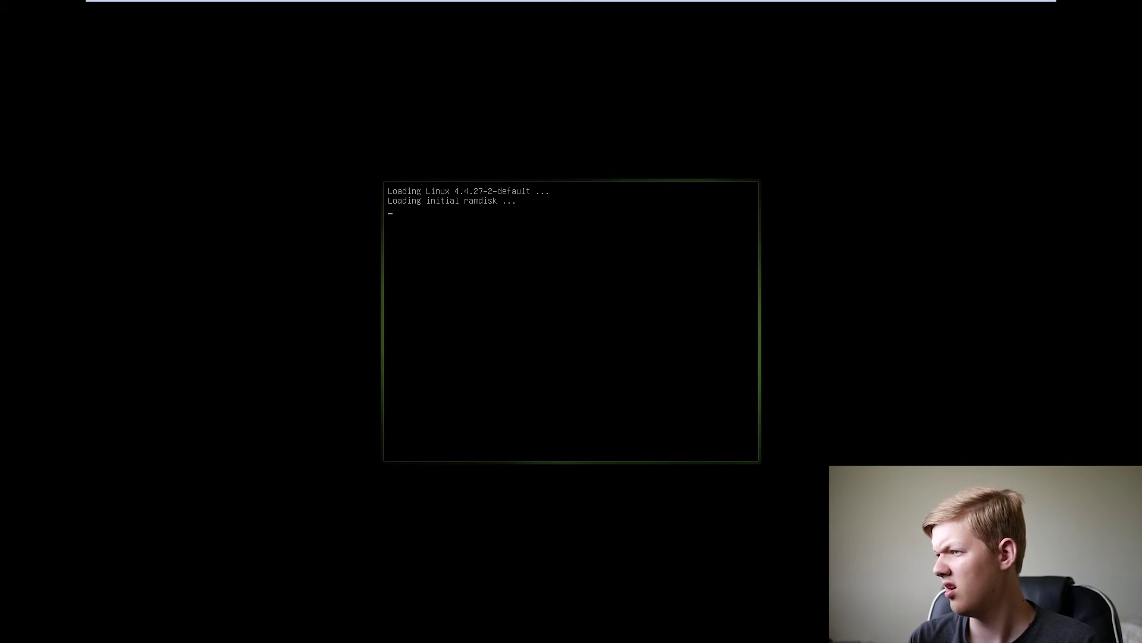